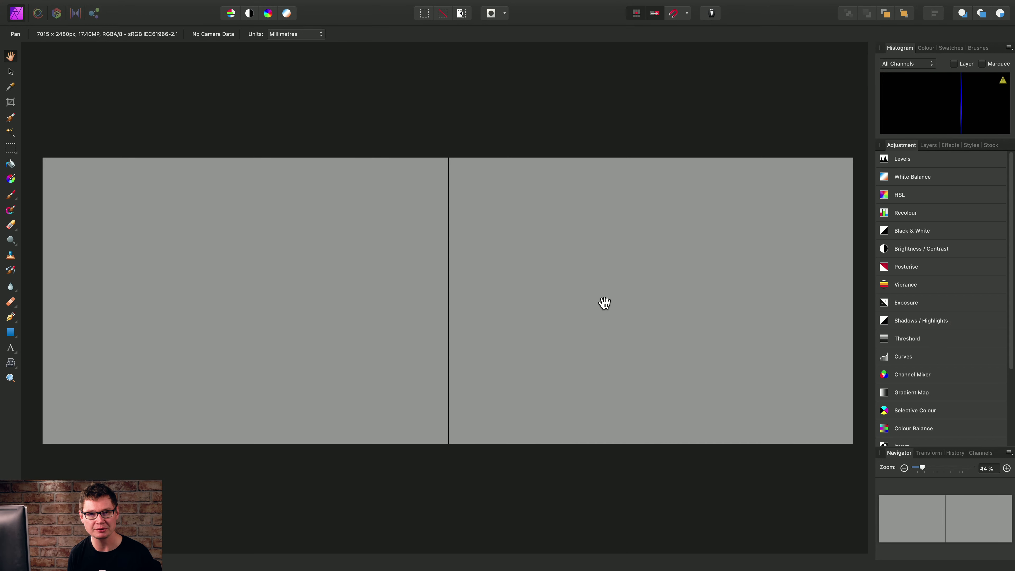
# Switch to Finder, open Blood Moon.jpg in Affinity Photo as its own document and show its layers
pyautogui.press('super+Tab')
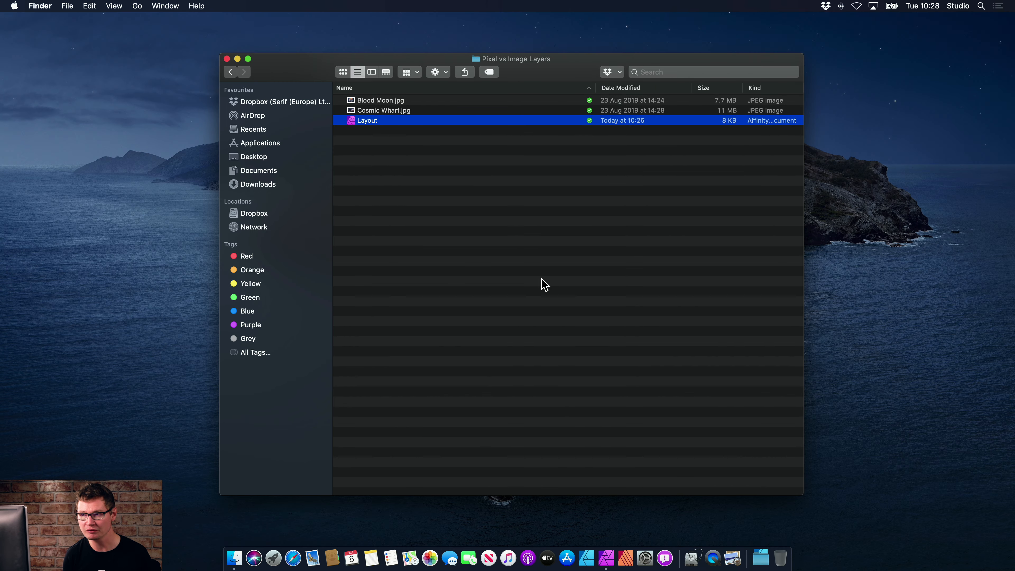
pyautogui.click(403, 102)
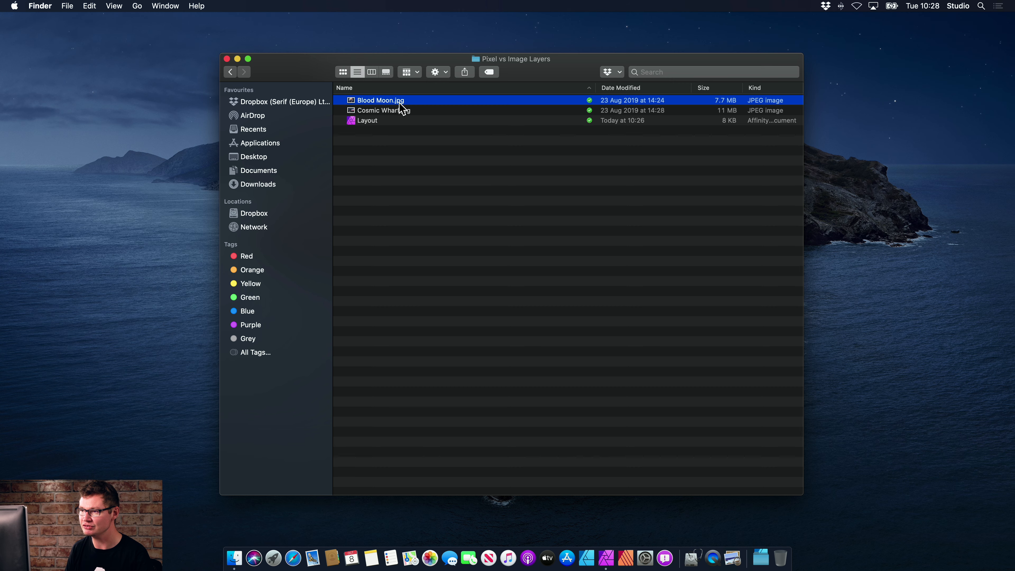
pyautogui.moveTo(390, 103); pyautogui.dragTo(584, 27)
pyautogui.press('super+Tab')
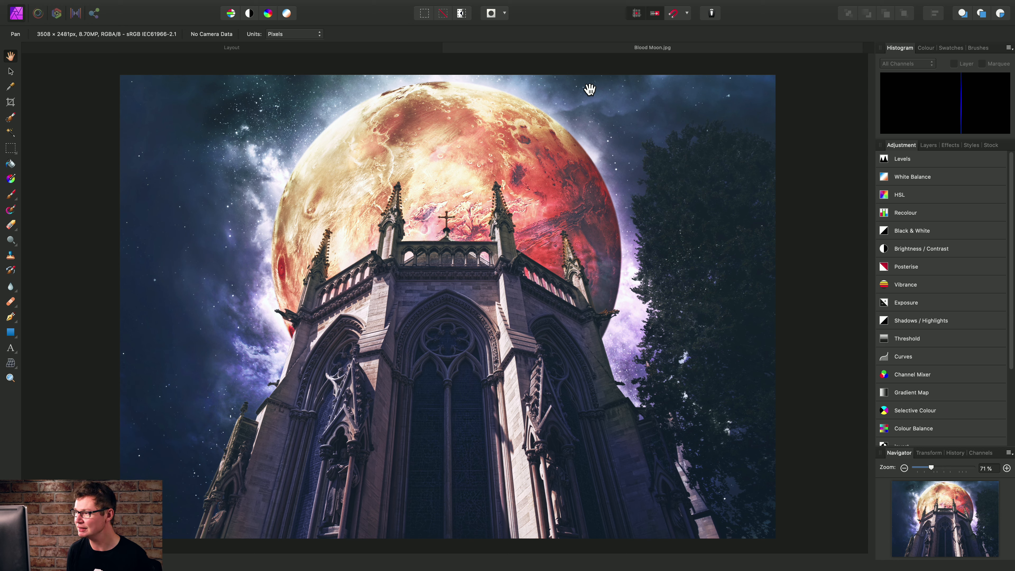
pyautogui.click(927, 145)
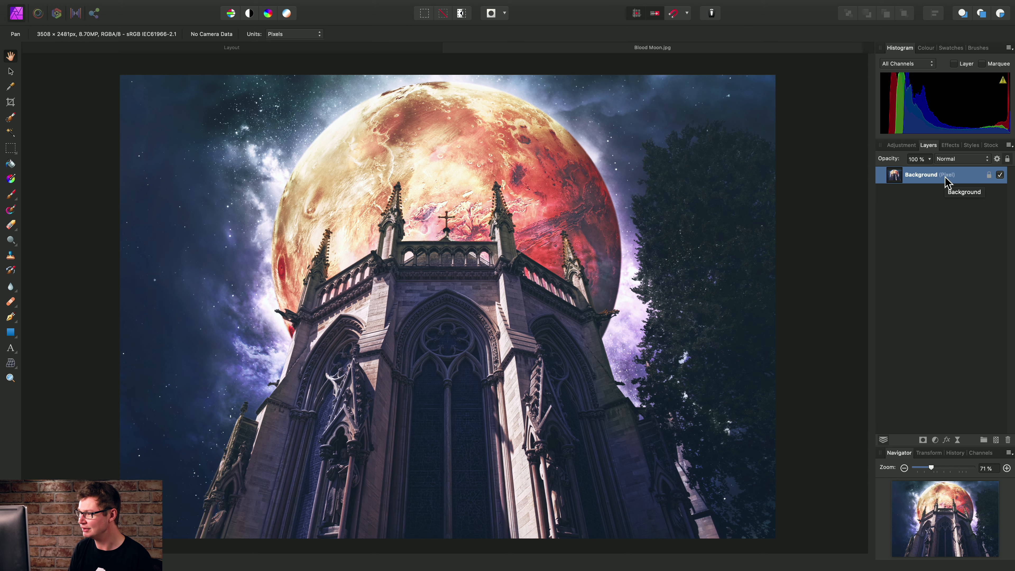
# Return to the Layout document and place Cosmic Wharf.jpg on its canvas from the Finder folder
pyautogui.click(385, 49)
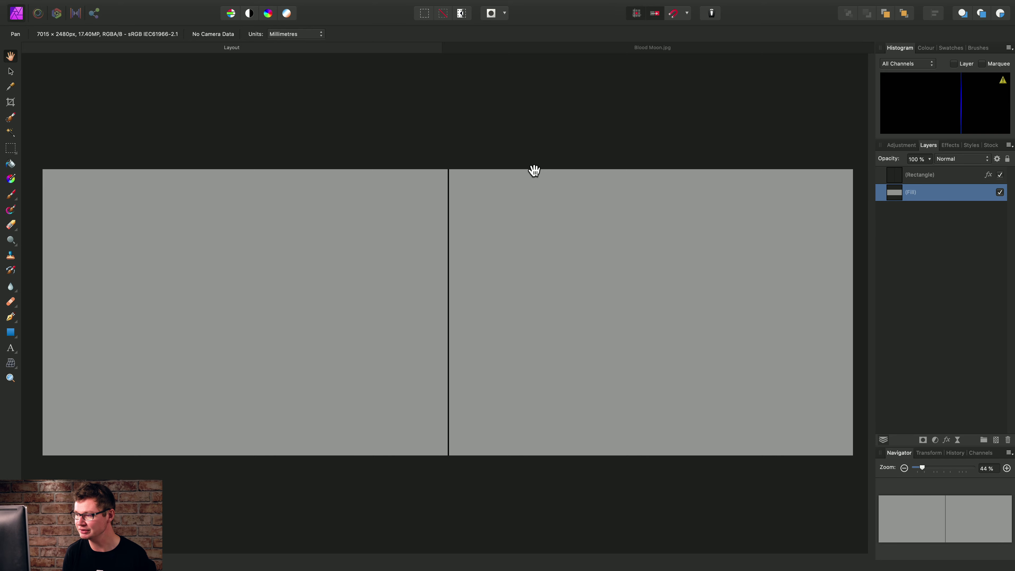
pyautogui.moveTo(243, 11)
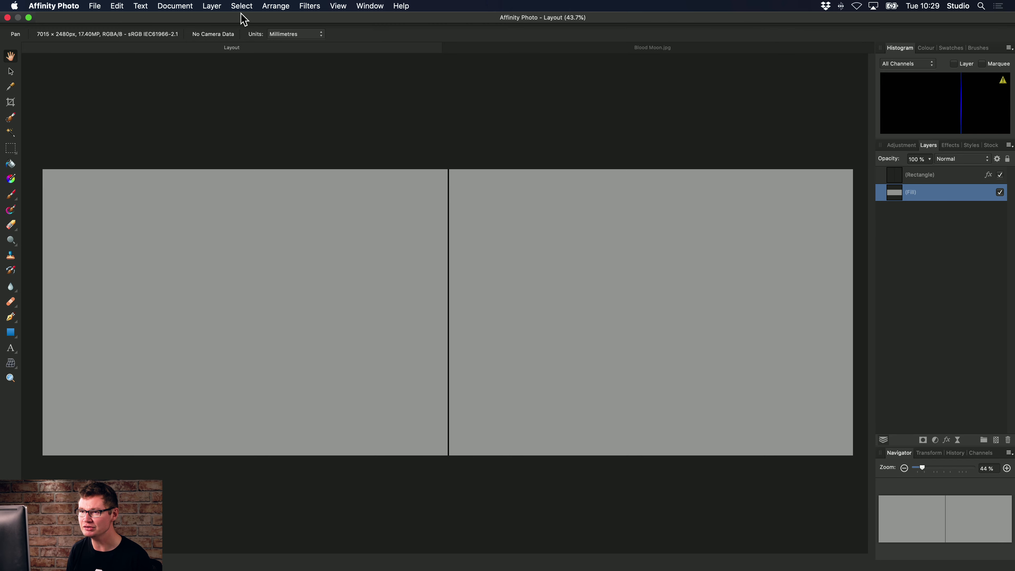
pyautogui.click(102, 7)
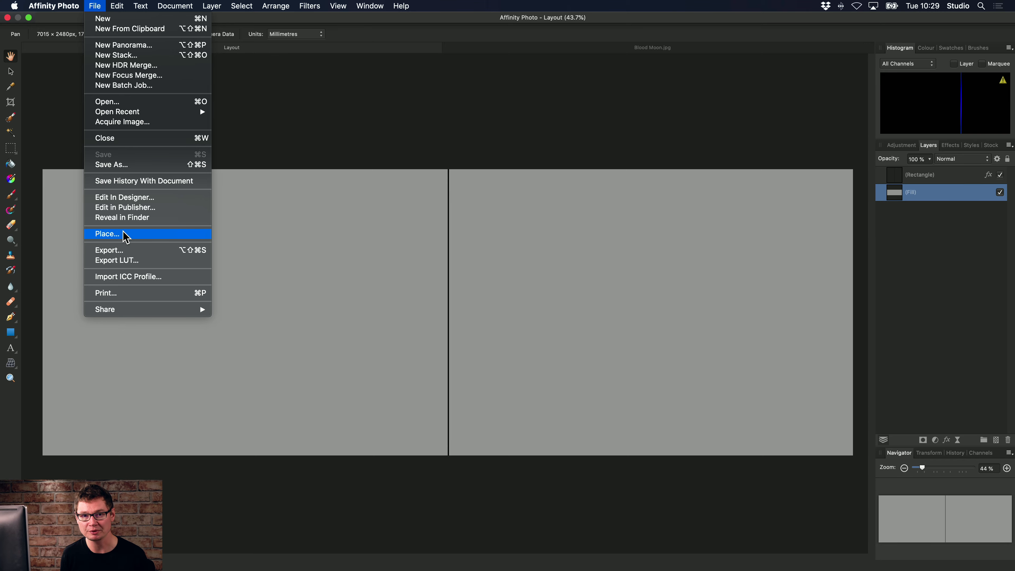
pyautogui.click(439, 262)
pyautogui.press('super+Tab')
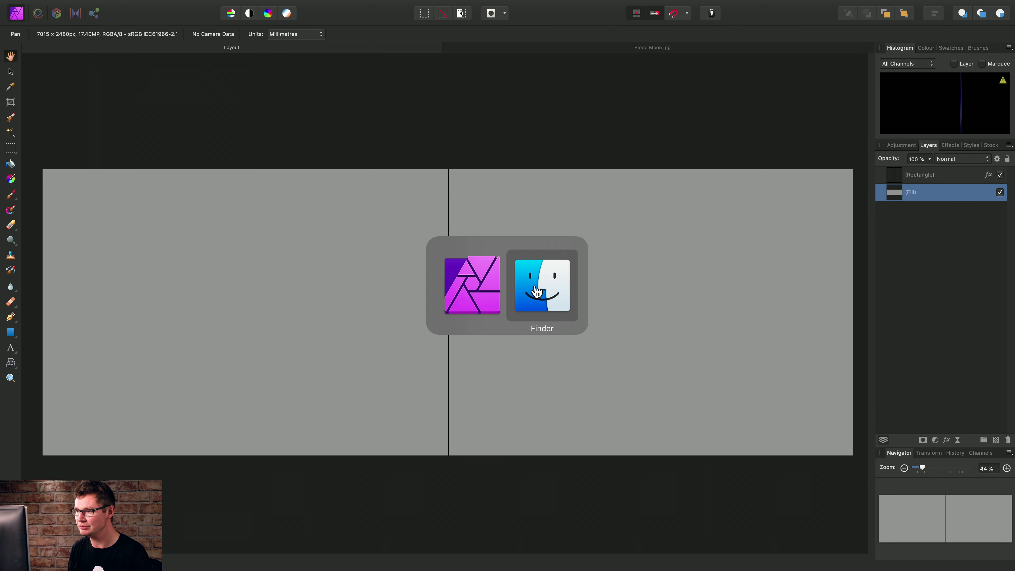
pyautogui.click(395, 111)
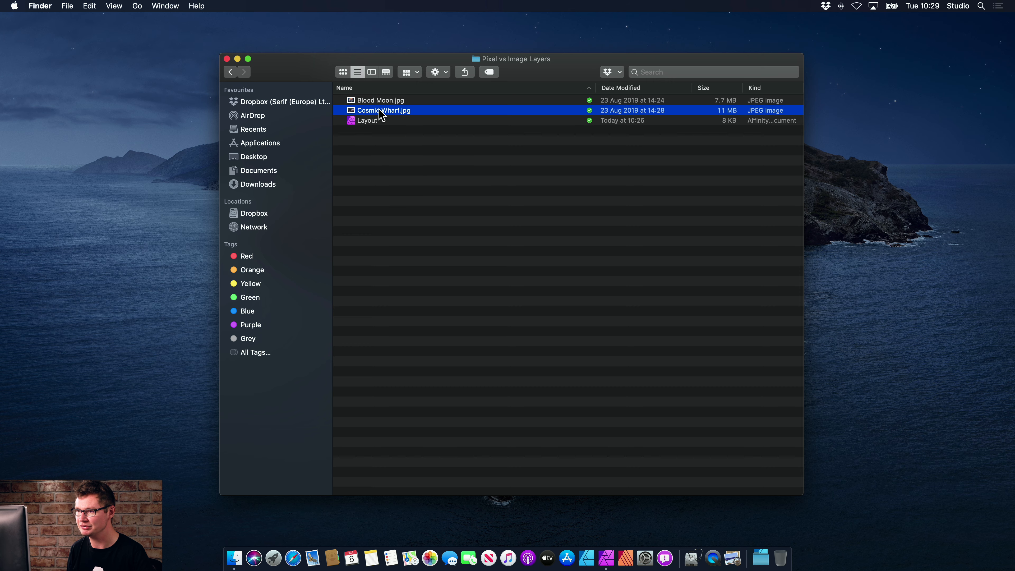
pyautogui.moveTo(380, 115); pyautogui.dragTo(580, 248)
pyautogui.press('super+Tab')
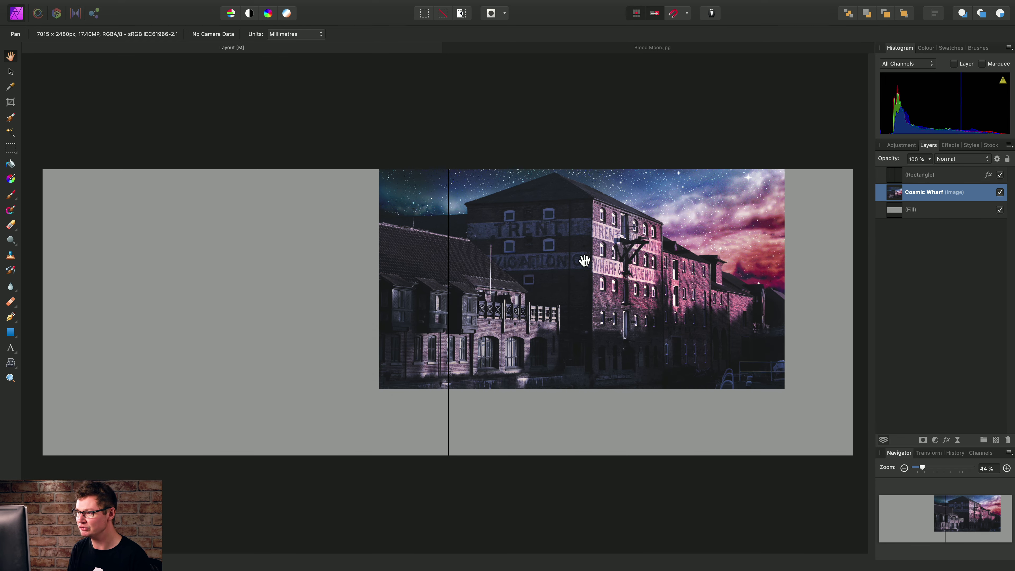
# Enable snapping and move the Cosmic Wharf image so it fills the right-hand page of the layout
pyautogui.click(675, 16)
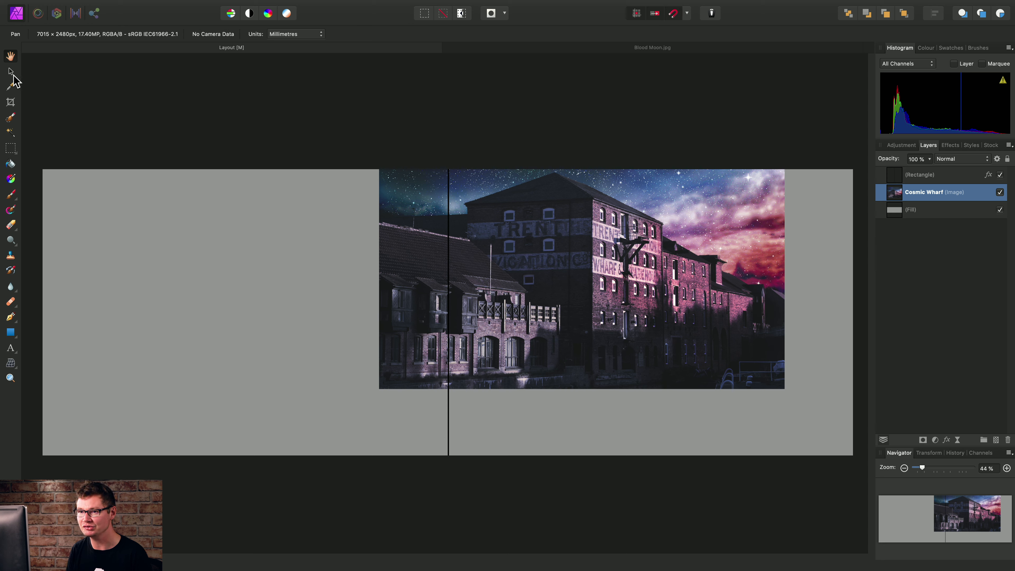
pyautogui.click(11, 71)
pyautogui.moveTo(547, 207); pyautogui.dragTo(617, 272)
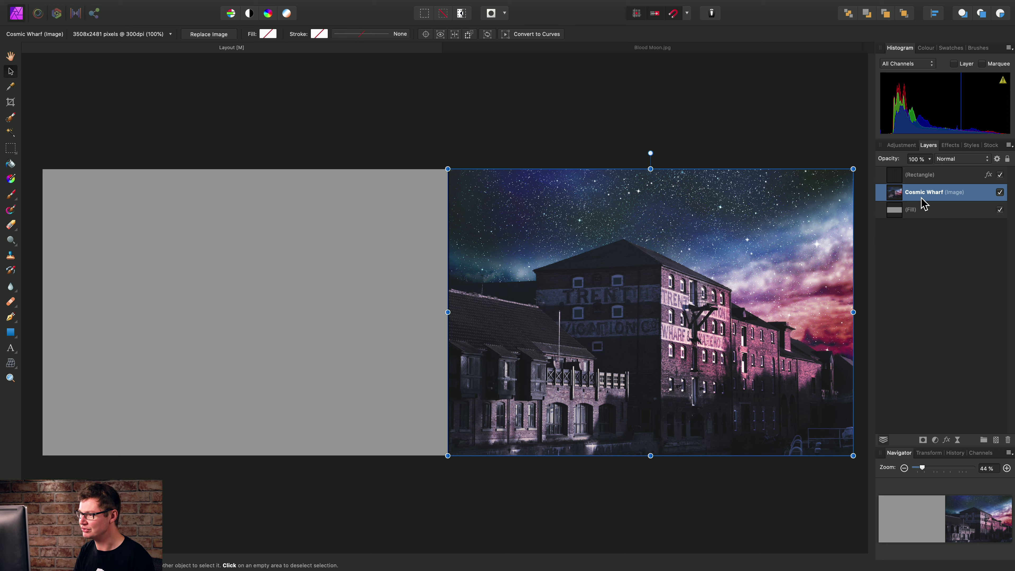
# Copy Blood Moon.jpg in Finder, paste it into the Layout document and align it to the left-hand page
pyautogui.press('super+Tab')
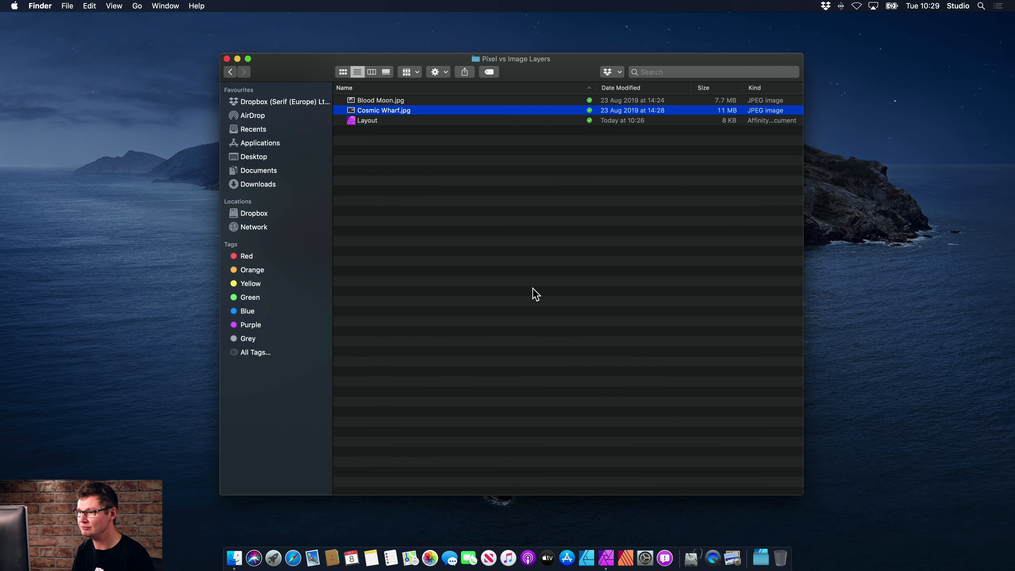
pyautogui.click(391, 101)
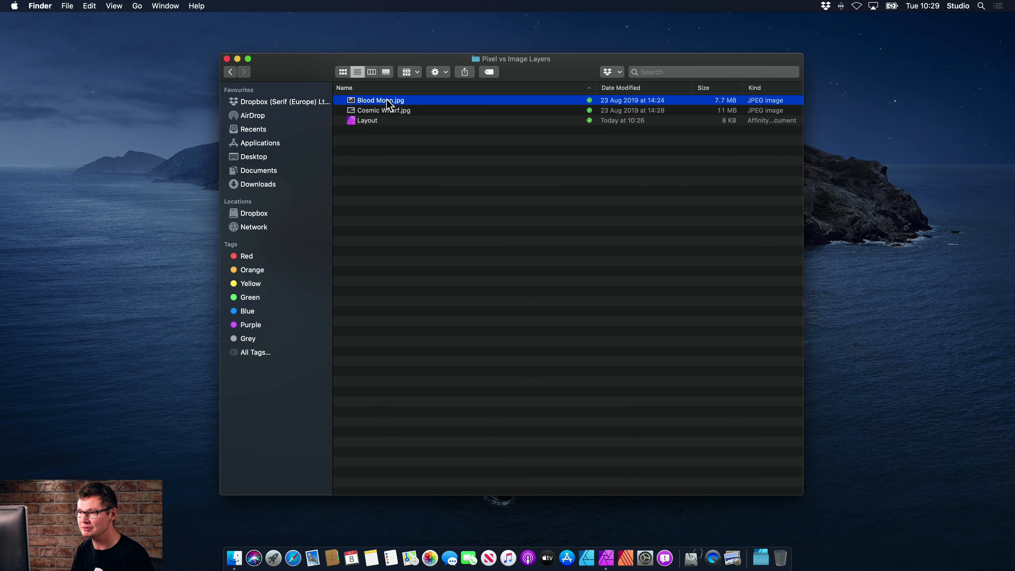
pyautogui.click(92, 5)
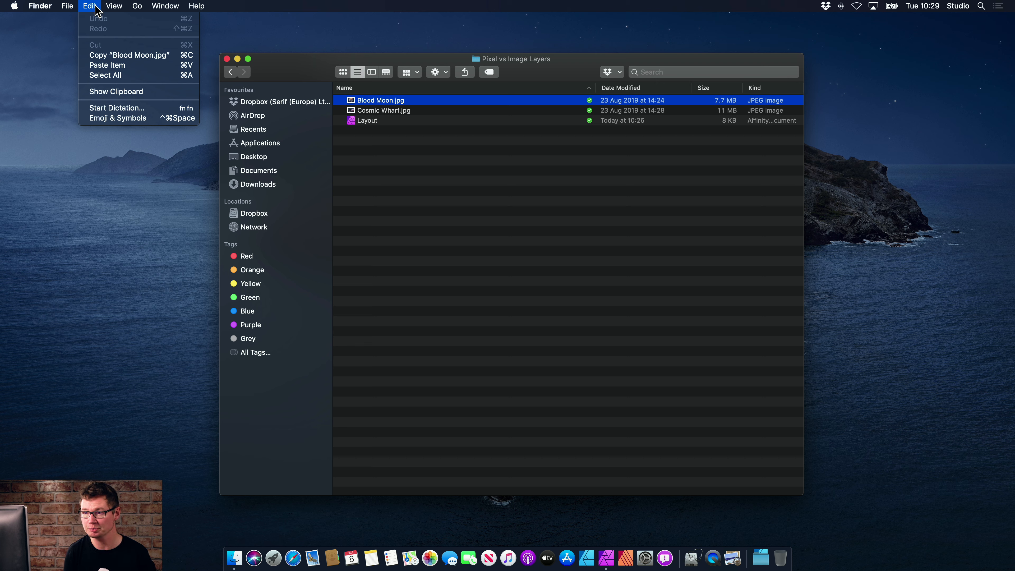
pyautogui.click(116, 55)
pyautogui.press('super+Tab')
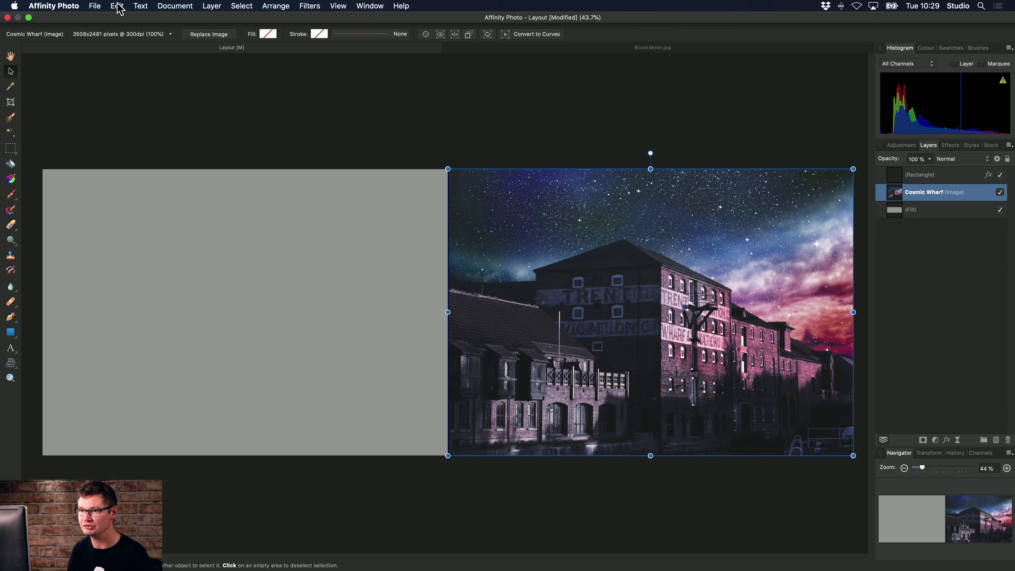
pyautogui.click(119, 9)
pyautogui.click(124, 70)
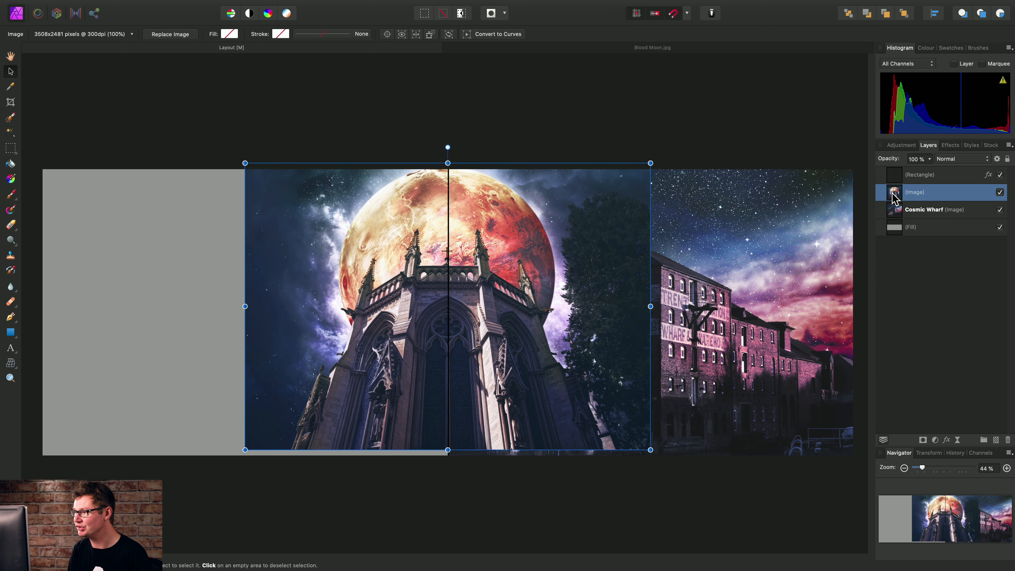
pyautogui.moveTo(527, 216); pyautogui.dragTo(325, 216)
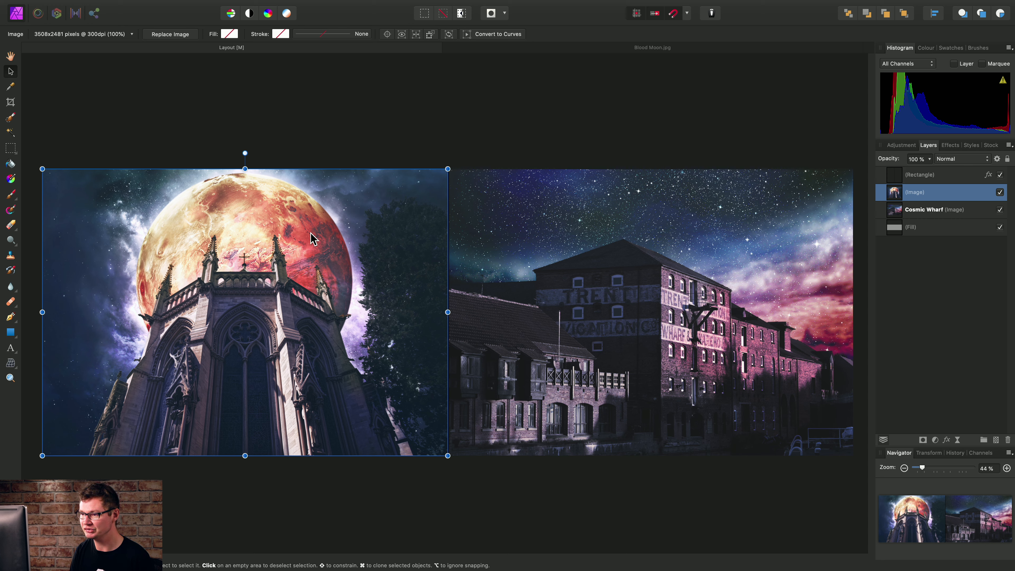
# Try a teal fill of R 91, G 164, B 182 on the Blood Moon image and clear the fill again
pyautogui.click(926, 51)
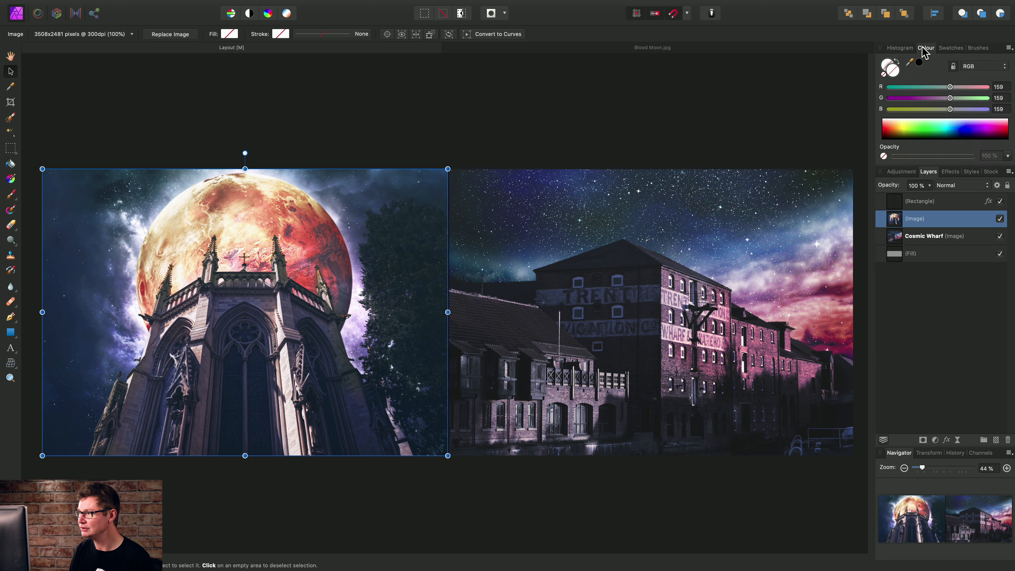
pyautogui.moveTo(949, 109); pyautogui.dragTo(923, 87)
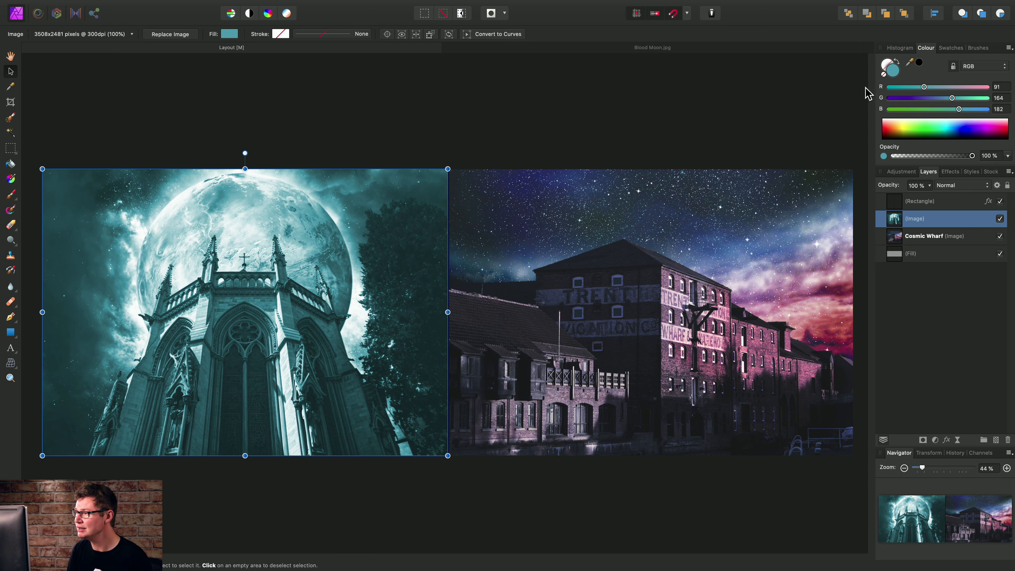
pyautogui.click(883, 75)
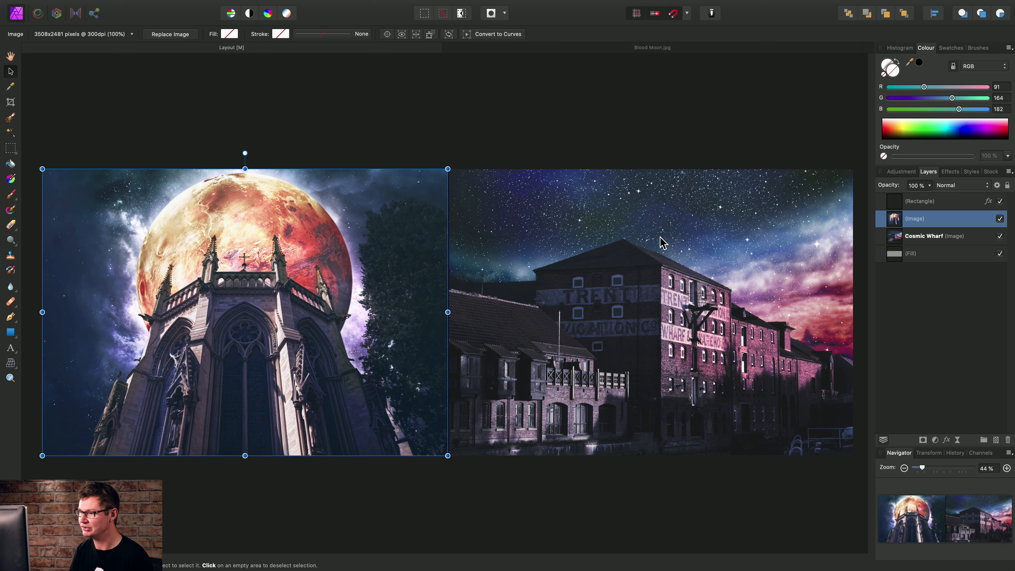
# Remove the tall white pole in front of the tiled roof in the Cosmic Wharf image with the Inpainting Brush
pyautogui.click(557, 337)
pyautogui.hscroll(2, 527, 355)
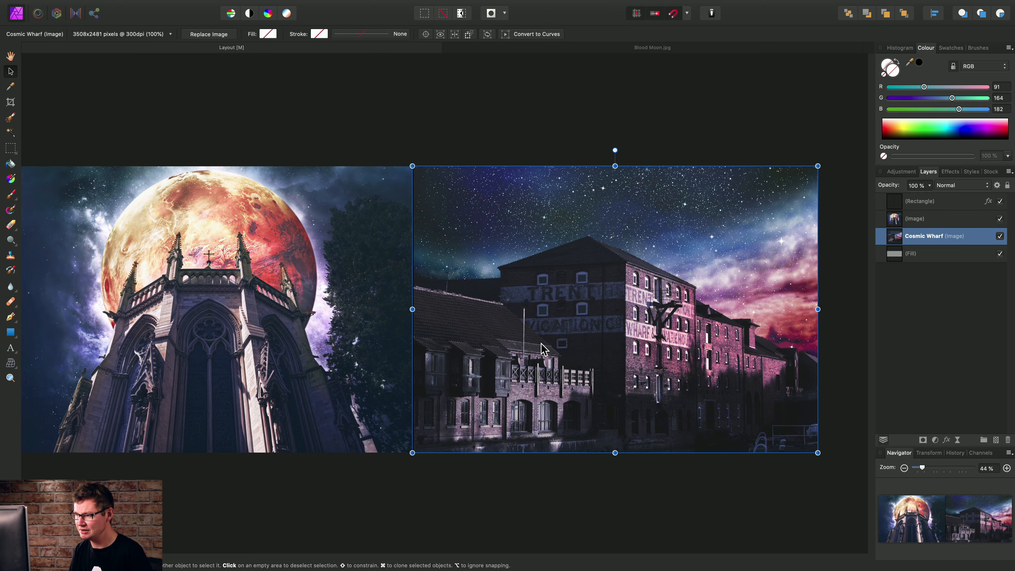
pyautogui.scroll(5, 537, 349)
pyautogui.scroll(2, 537, 349)
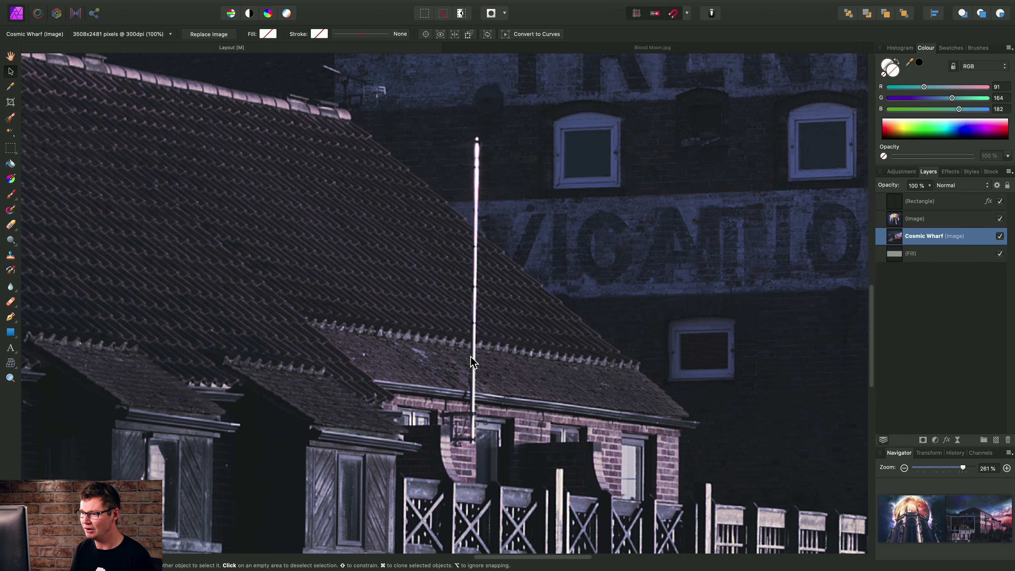
pyautogui.click(12, 303)
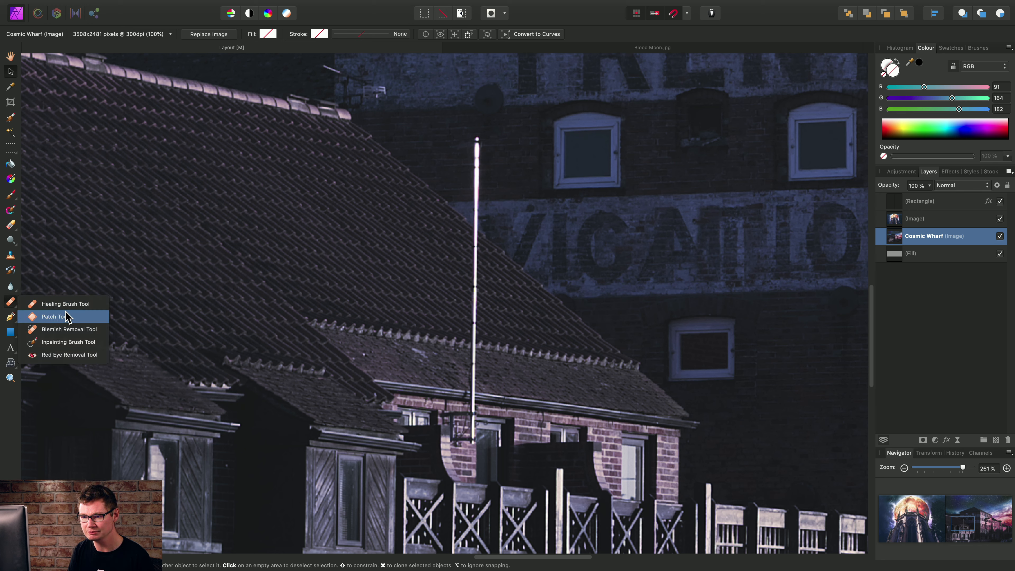
pyautogui.click(81, 343)
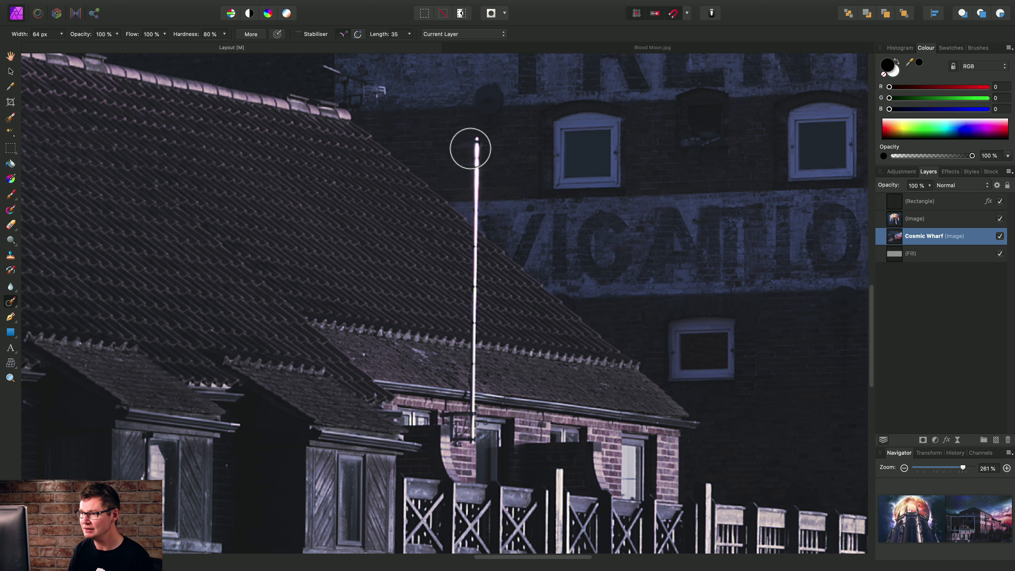
pyautogui.moveTo(478, 140)
pyautogui.mouseDown()
pyautogui.moveTo(474, 390)
pyautogui.moveTo(473, 358)
pyautogui.mouseUp()
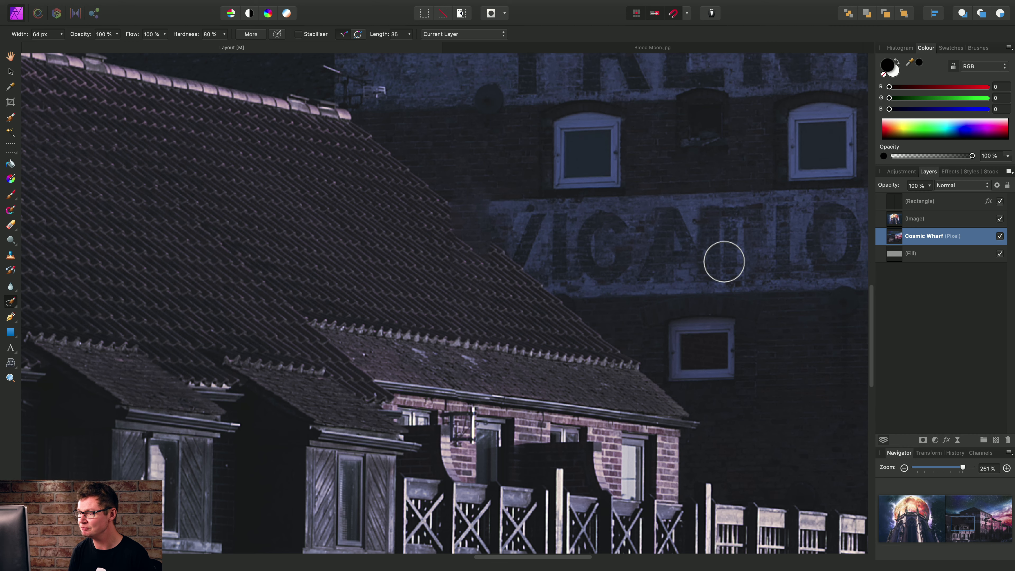
# Select the Blood Moon image to examine its layer type and context options, and review the whole two-page spread
pyautogui.scroll(-10, 521, 315)
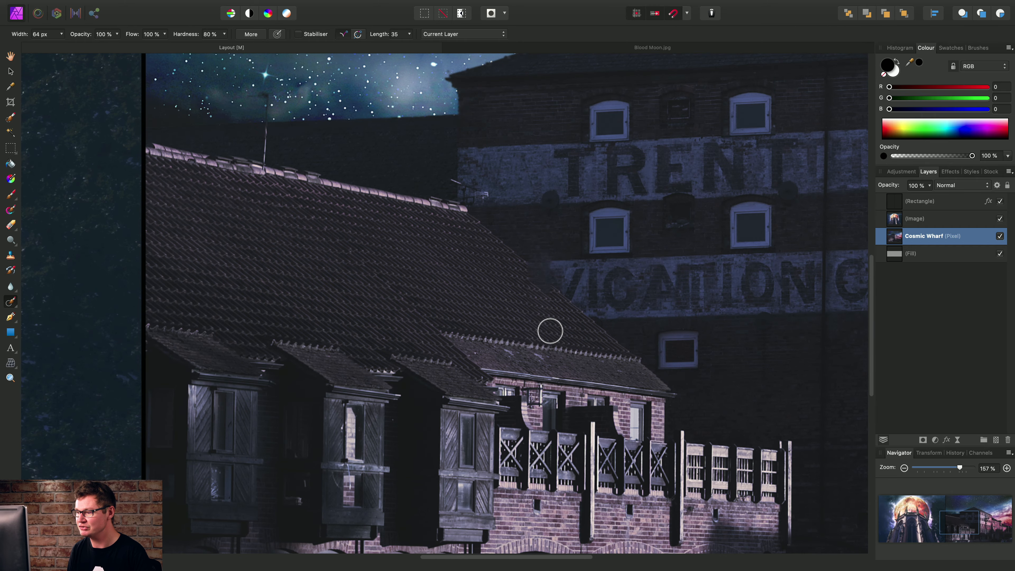
pyautogui.scroll(-6, 487, 337)
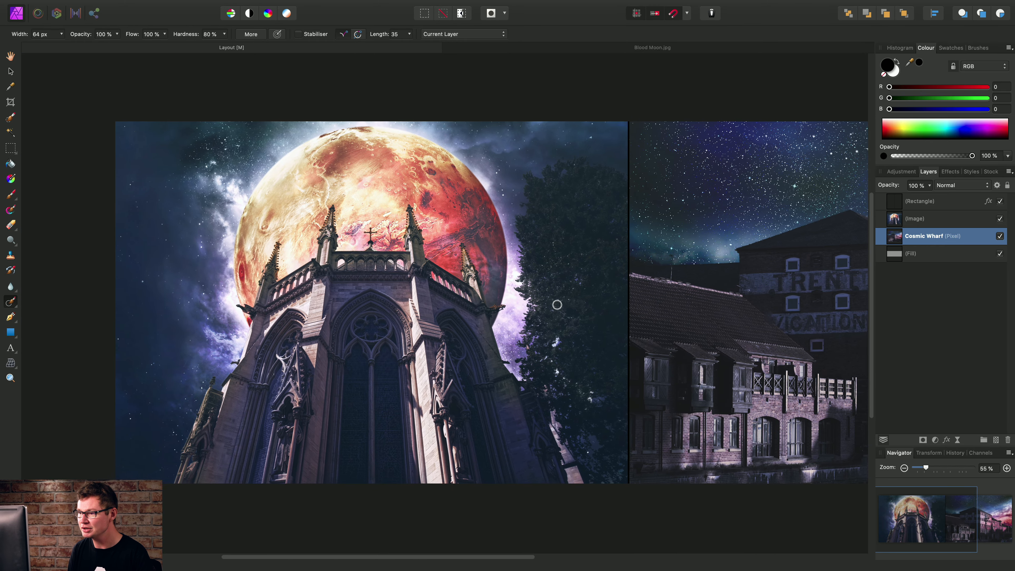
pyautogui.moveTo(503, 299); pyautogui.dragTo(511, 307)
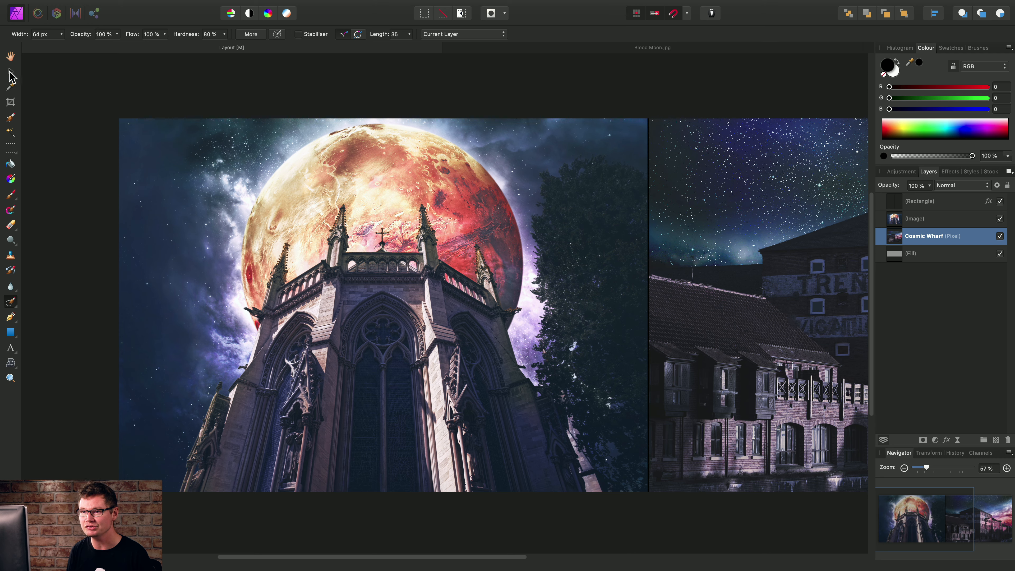
pyautogui.click(11, 71)
pyautogui.click(443, 240)
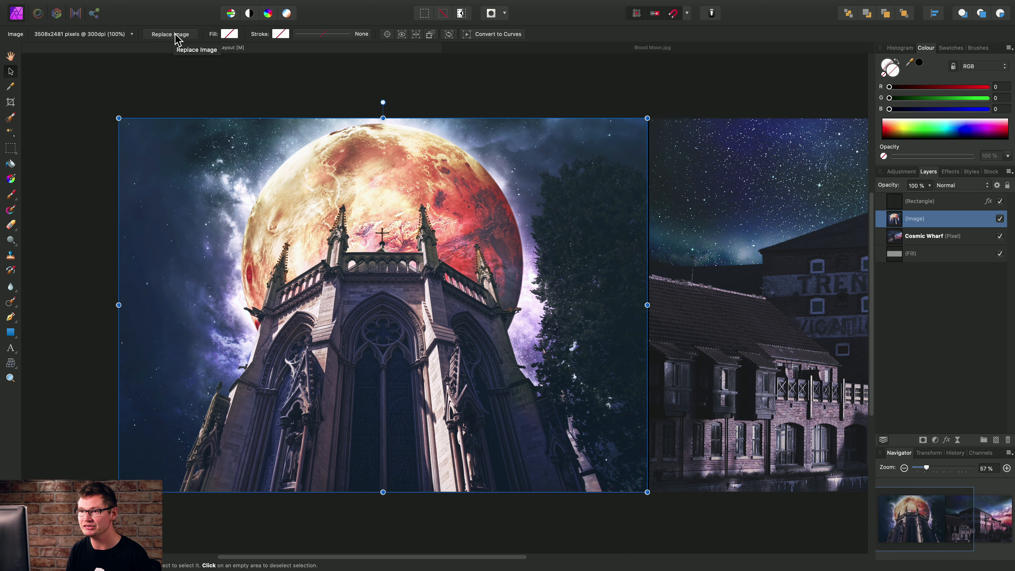
pyautogui.hscroll(2, 365, 230)
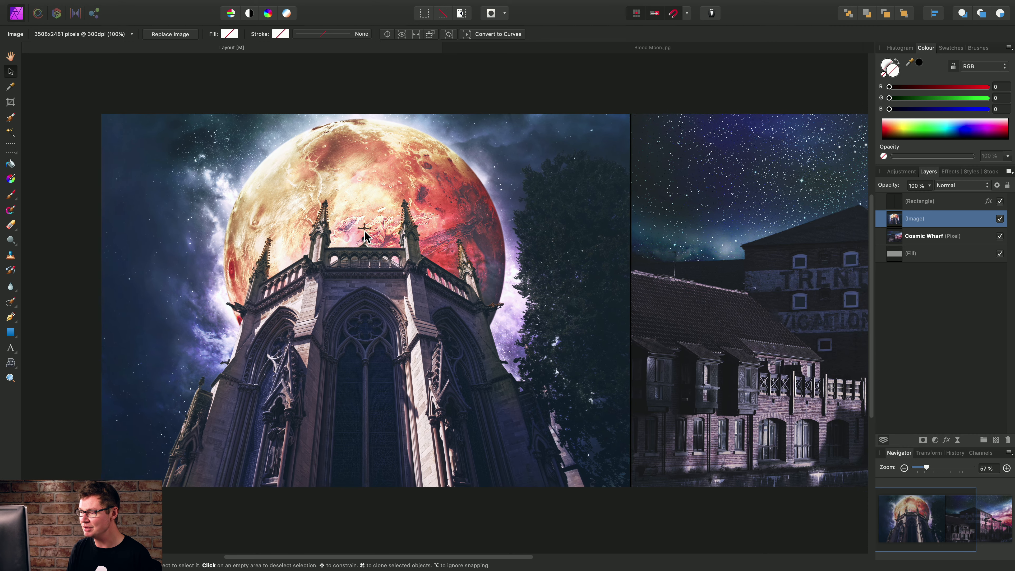
pyautogui.hscroll(2, 364, 231)
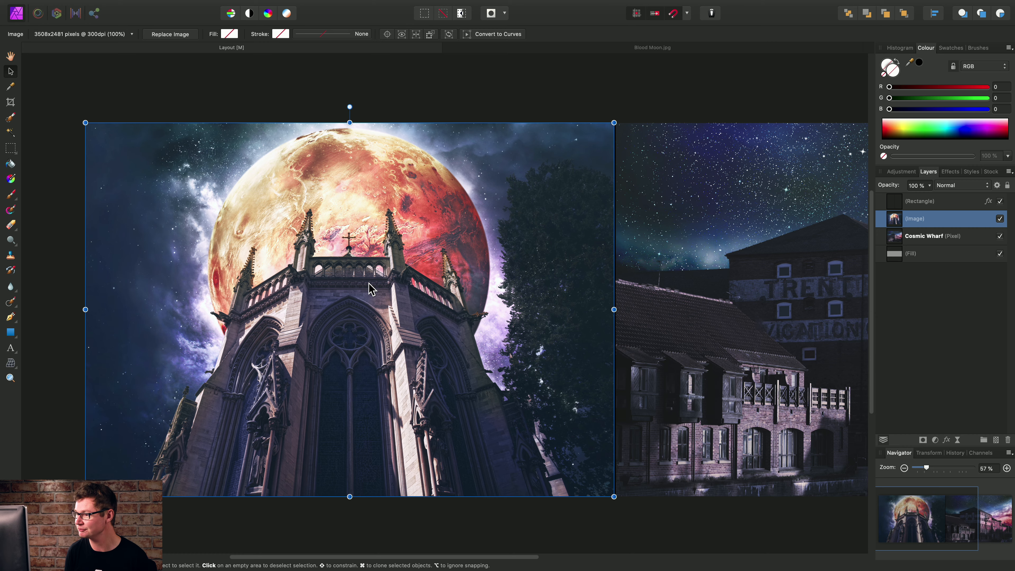
pyautogui.press('h')
pyautogui.scroll(-3, 374, 286)
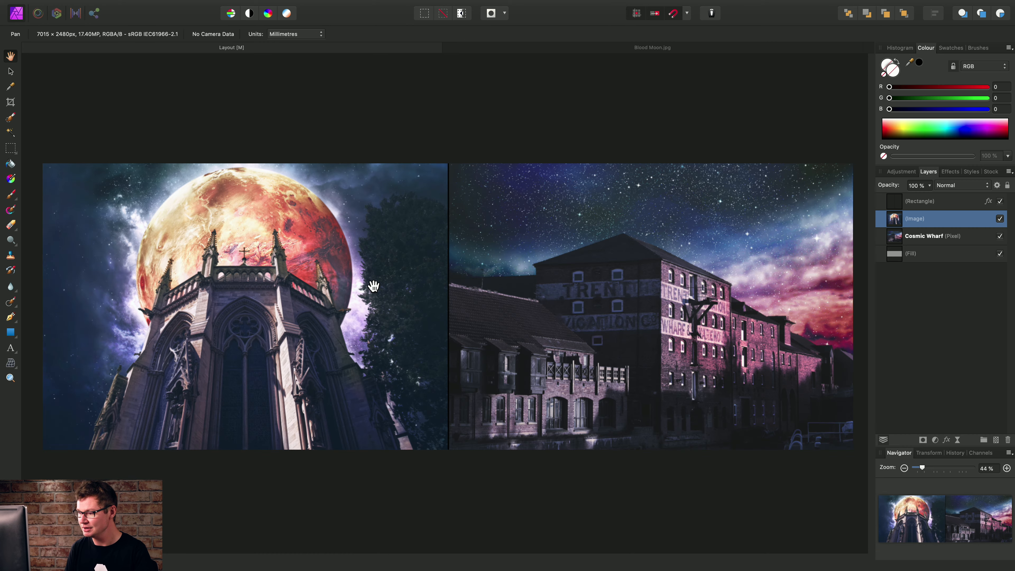